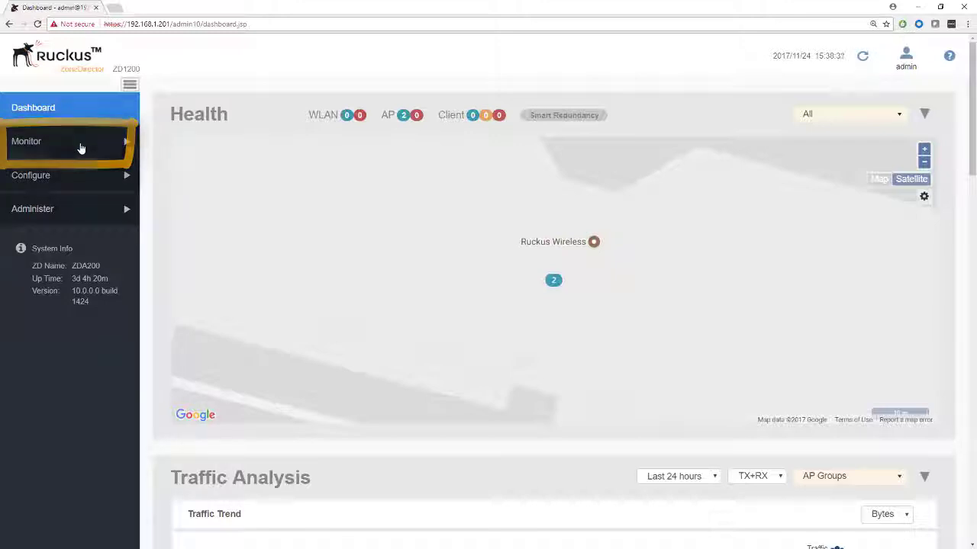
Open the monitored access points list and review the downloaded supportinfo text file of the access point.
click(80, 148)
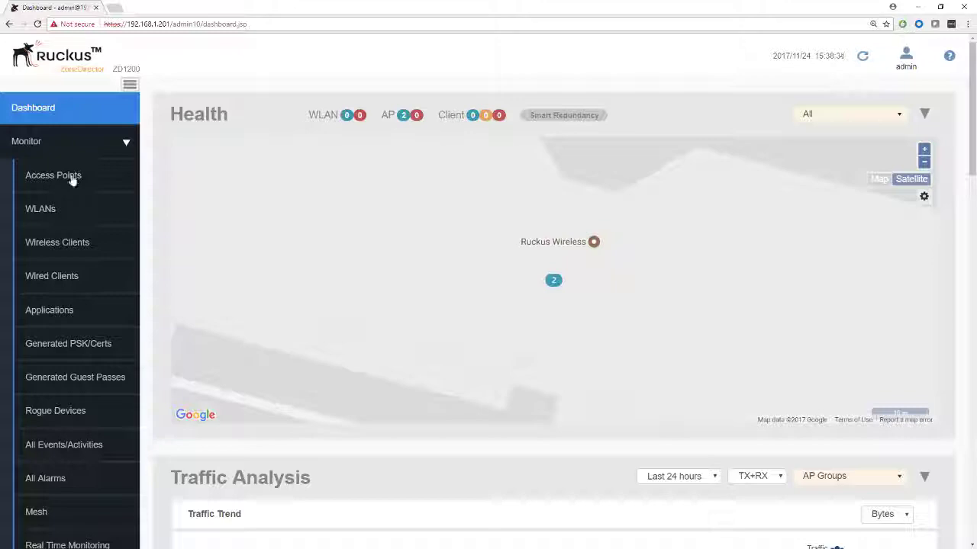
click(72, 177)
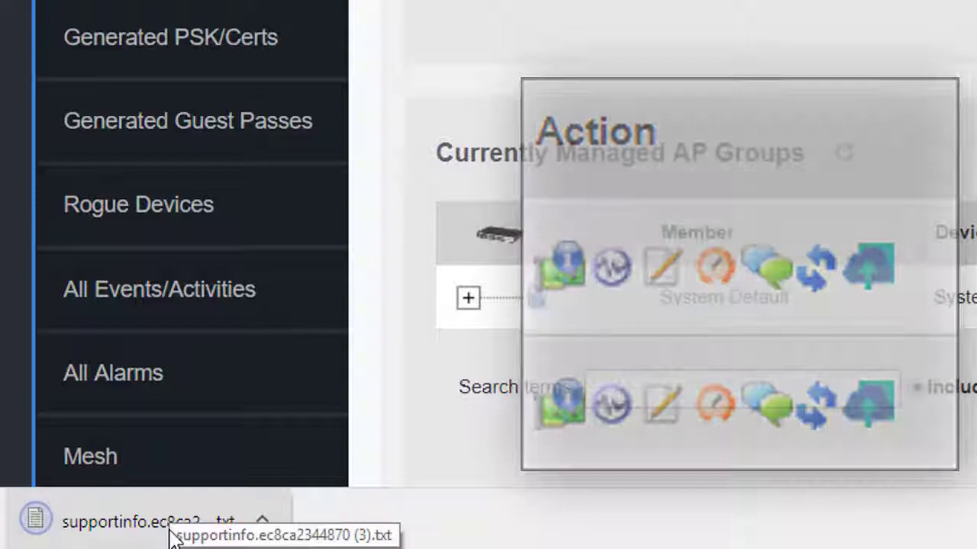
click(174, 534)
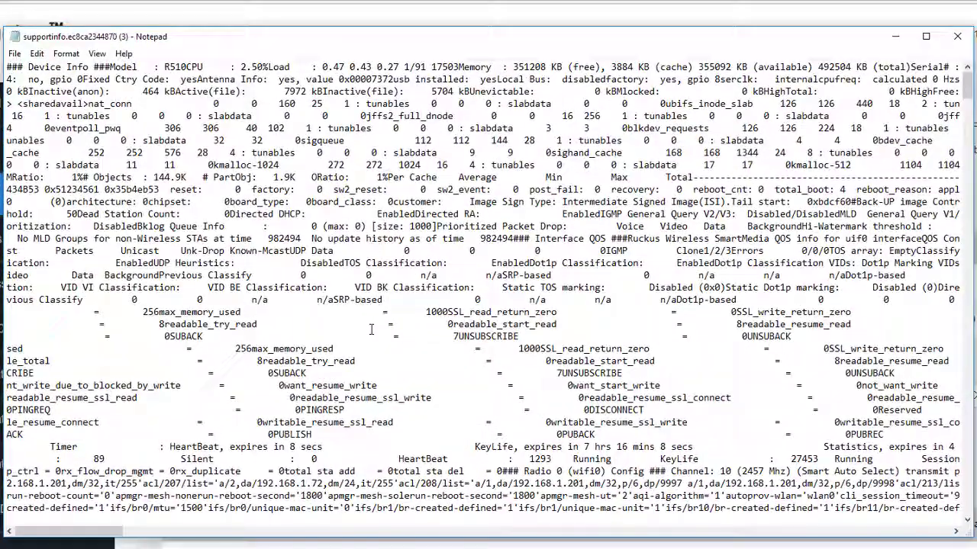
drag(967, 80, 940, 84)
click(959, 46)
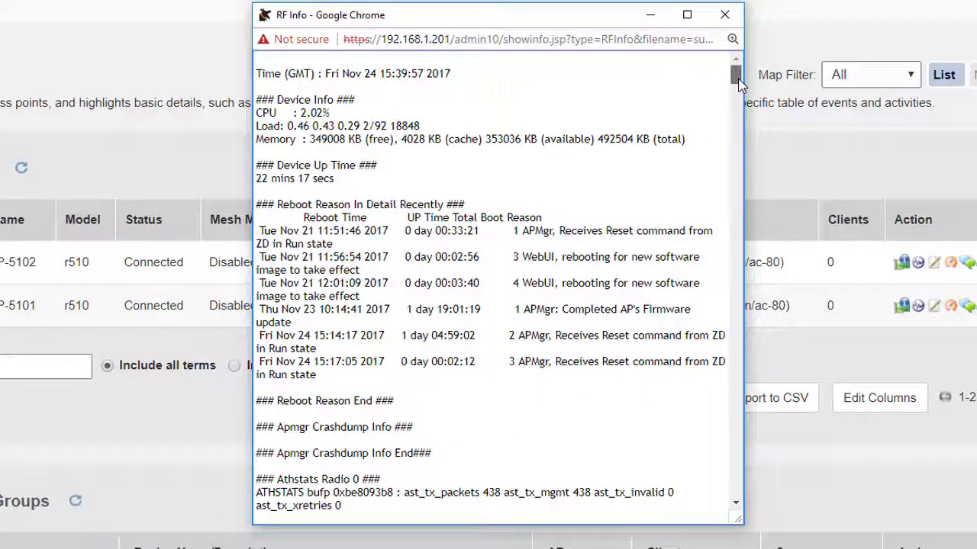
Examine the access point's RF Info report through its statistics sections and close it.
drag(739, 82, 757, 180)
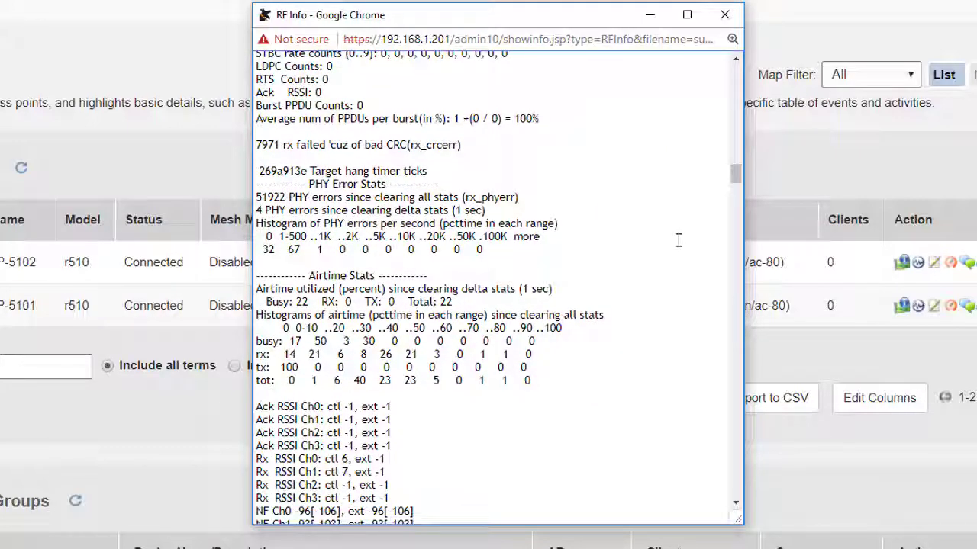
scroll(678, 241, down, 15)
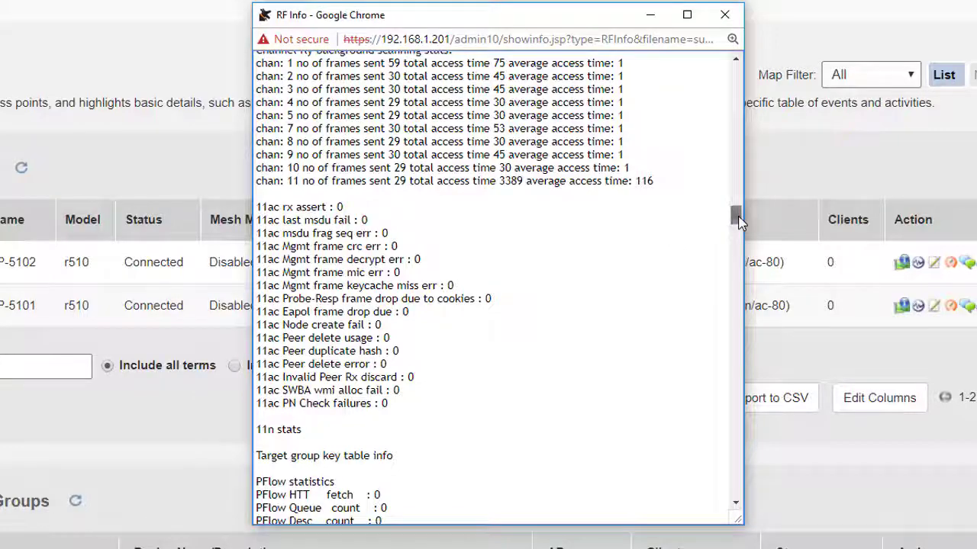
drag(738, 219, 729, 35)
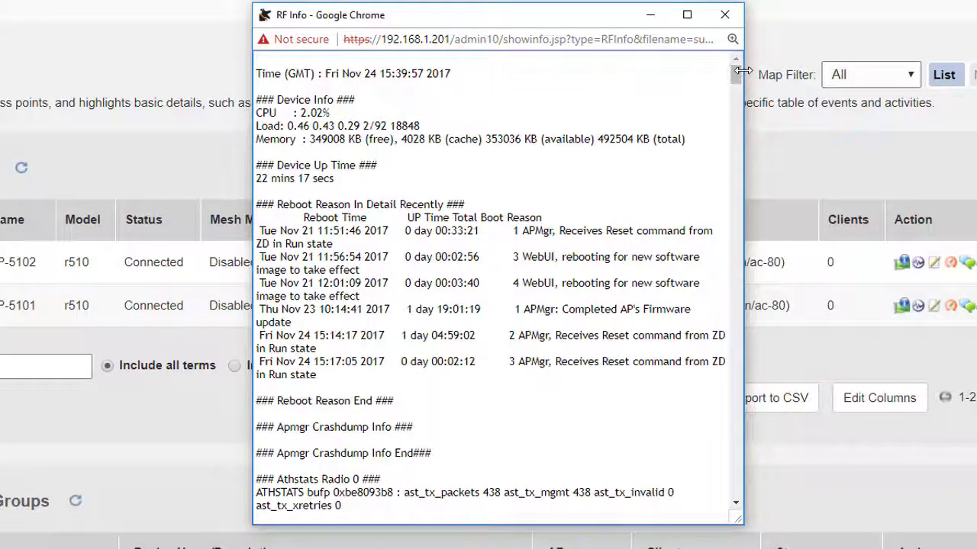
click(725, 14)
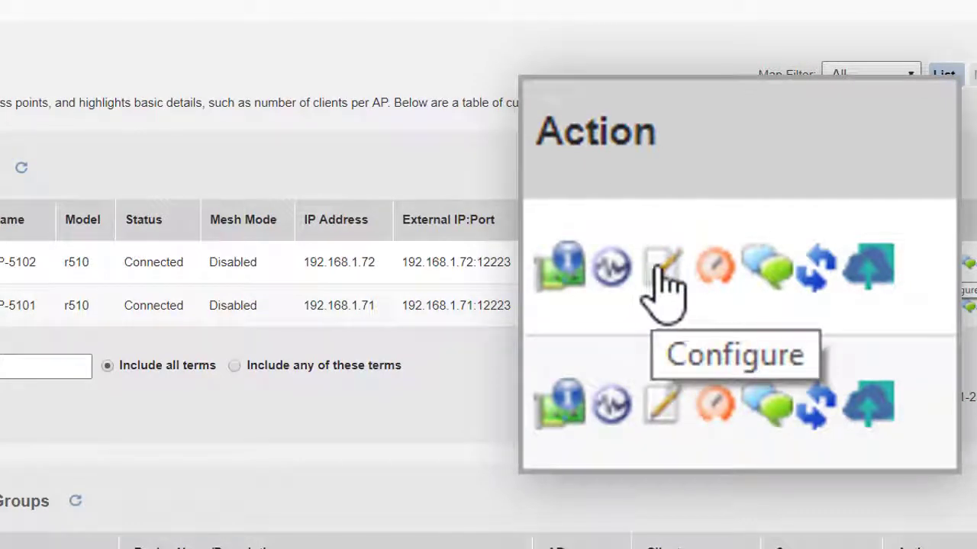
Open the configuration of RuckusAP-5102 and review its general, radio, network and model-specific settings.
click(913, 259)
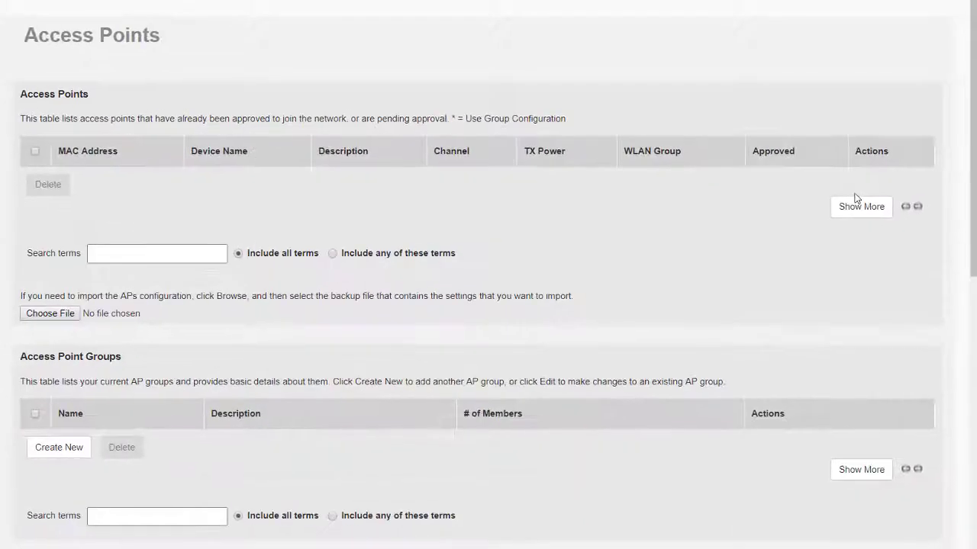
scroll(68, 74, up, 3)
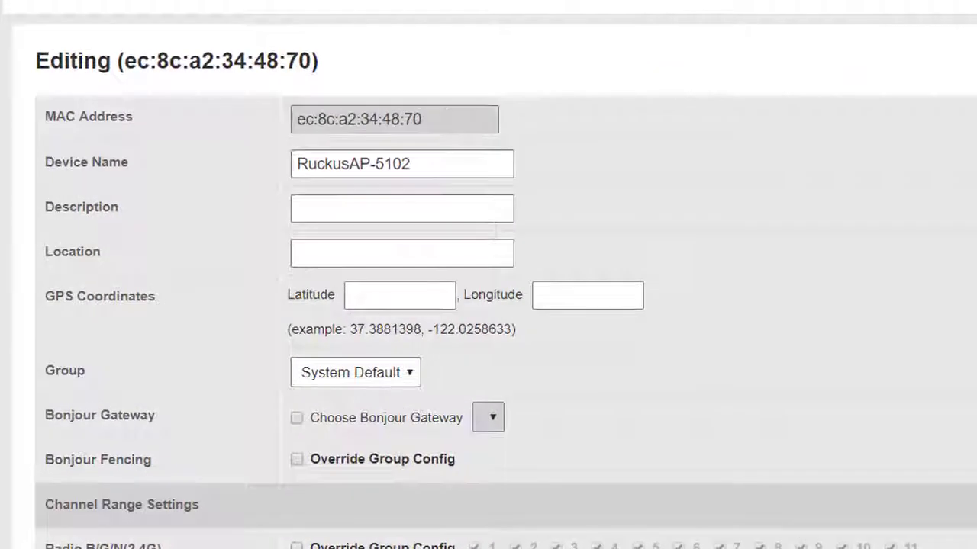
click(458, 209)
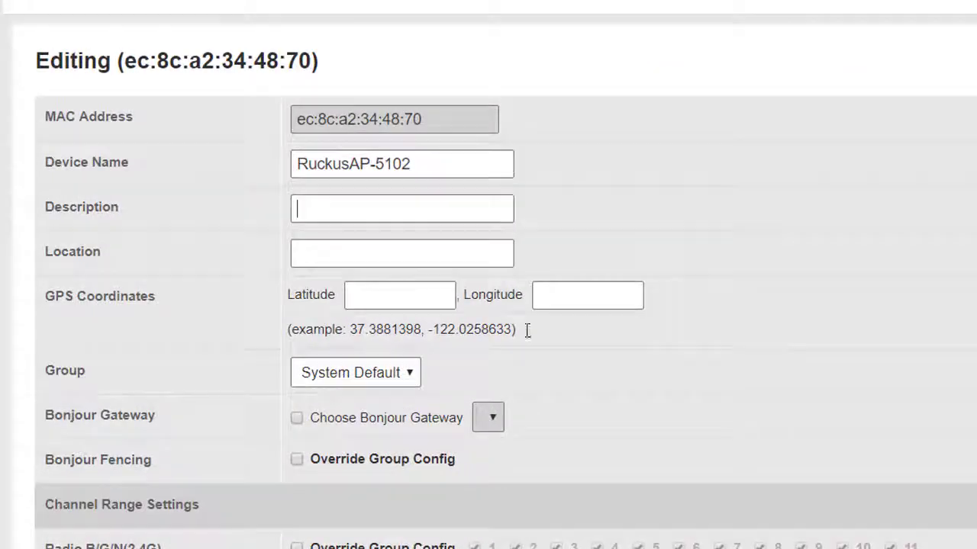
scroll(816, 206, down, 8)
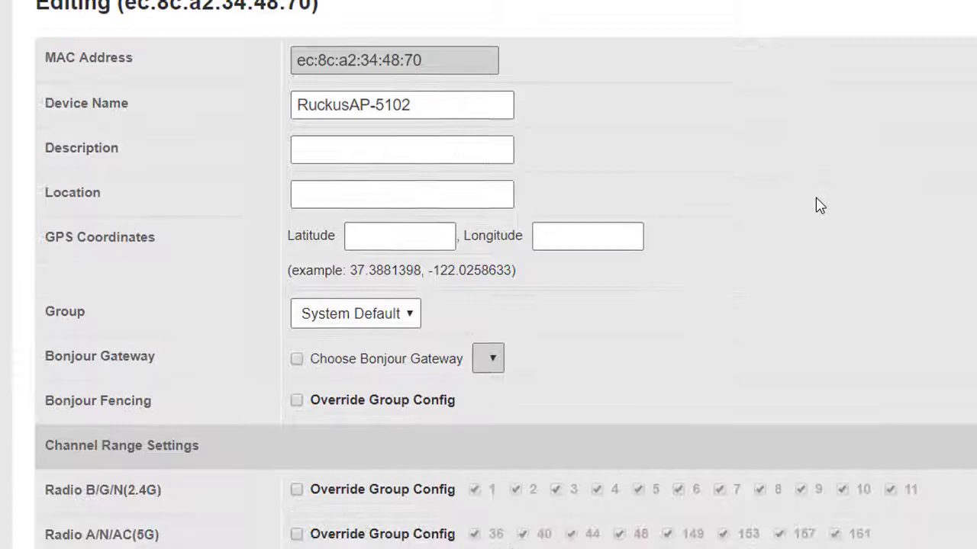
scroll(817, 206, down, 9)
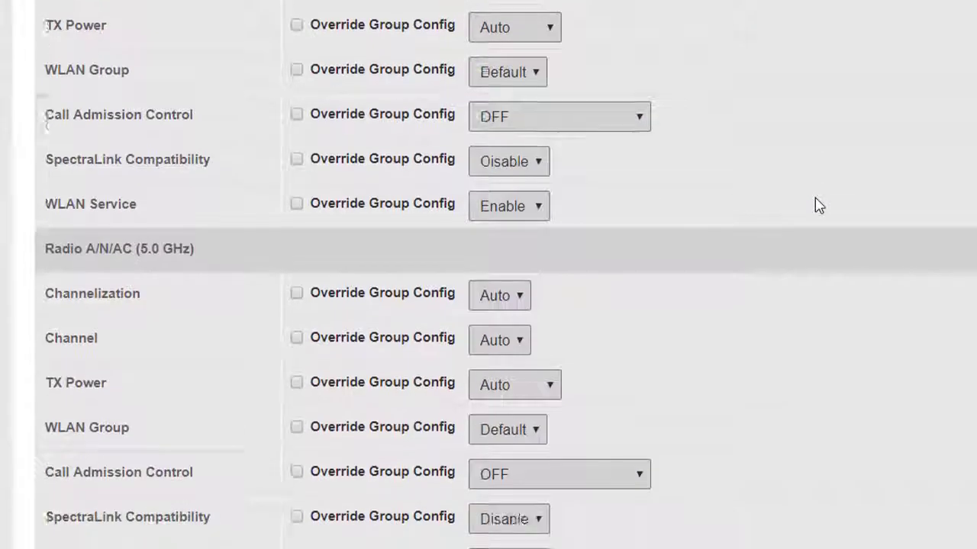
scroll(818, 206, down, 4)
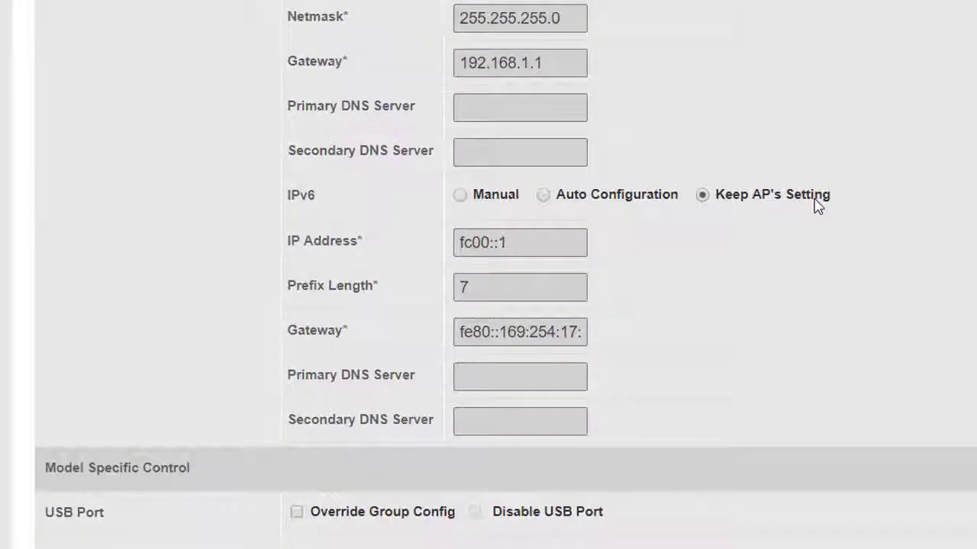
scroll(818, 206, up, 10)
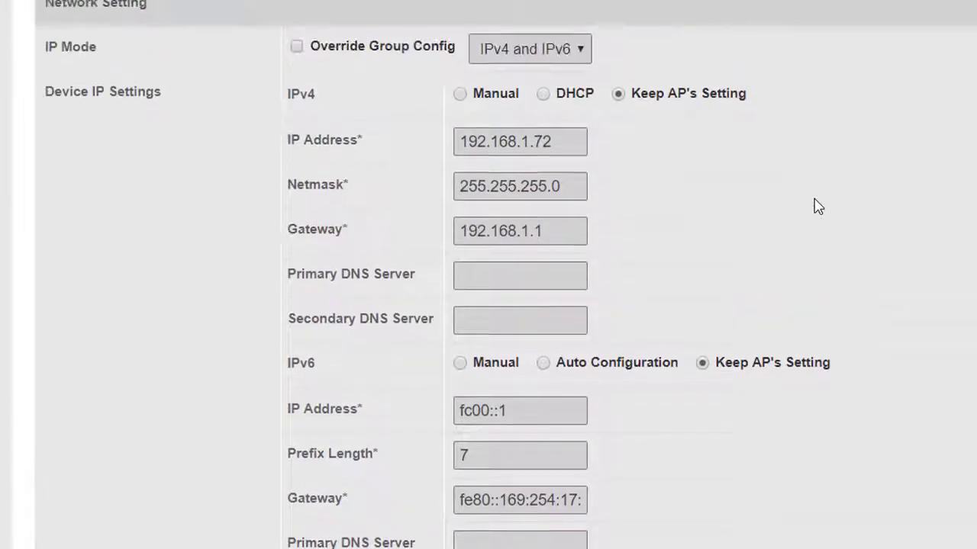
scroll(817, 206, up, 15)
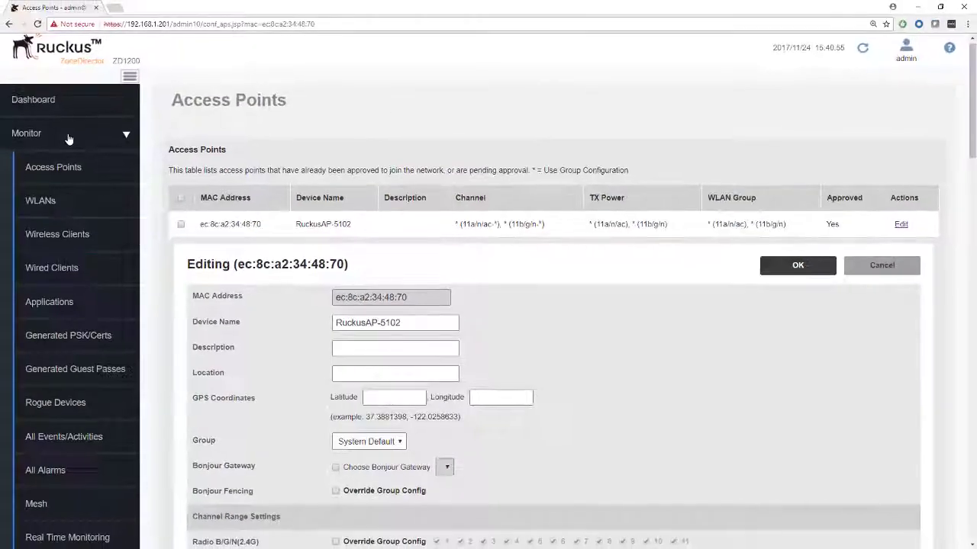
Run a SpeedFlex wireless performance test on RuckusAP-5102 from the monitored access points list, using UDP with Downlink and Uplink enabled.
click(67, 165)
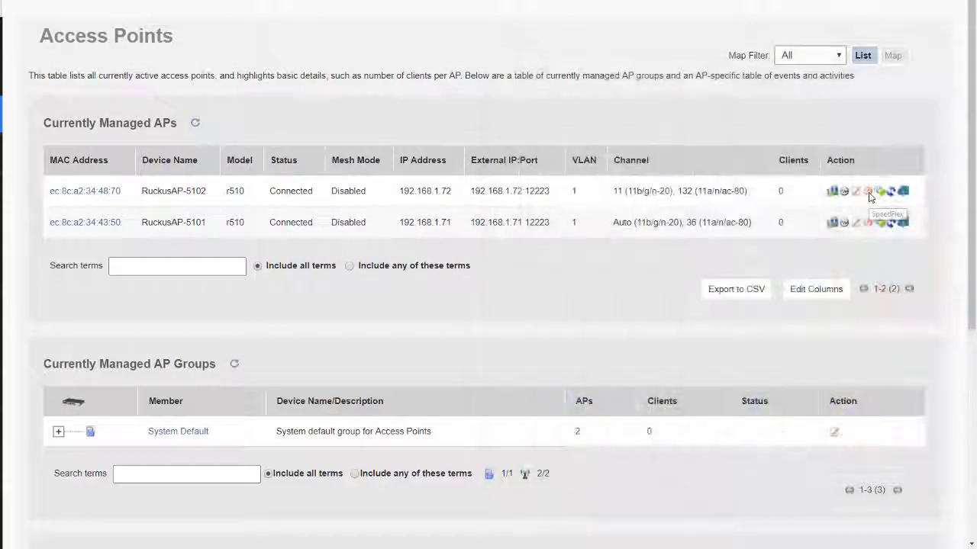
click(868, 190)
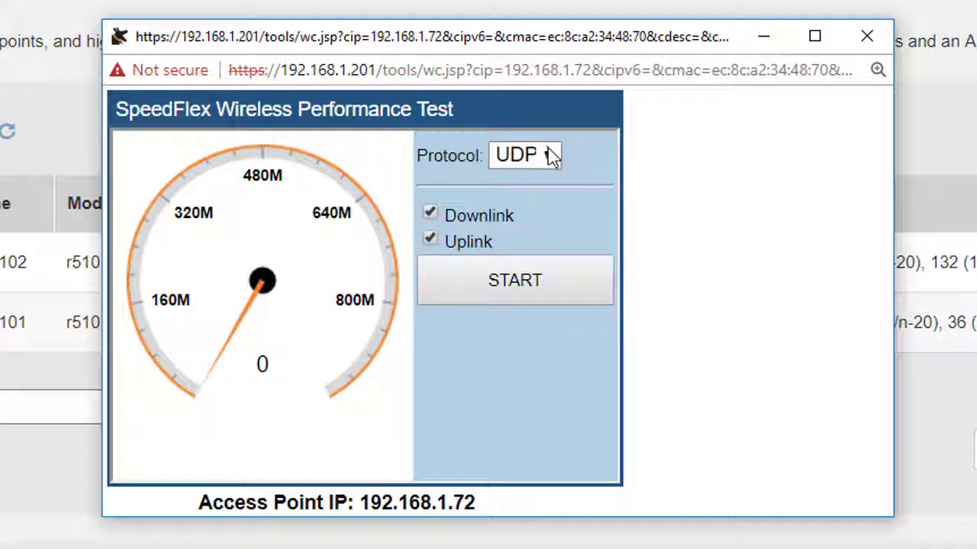
click(550, 161)
click(552, 161)
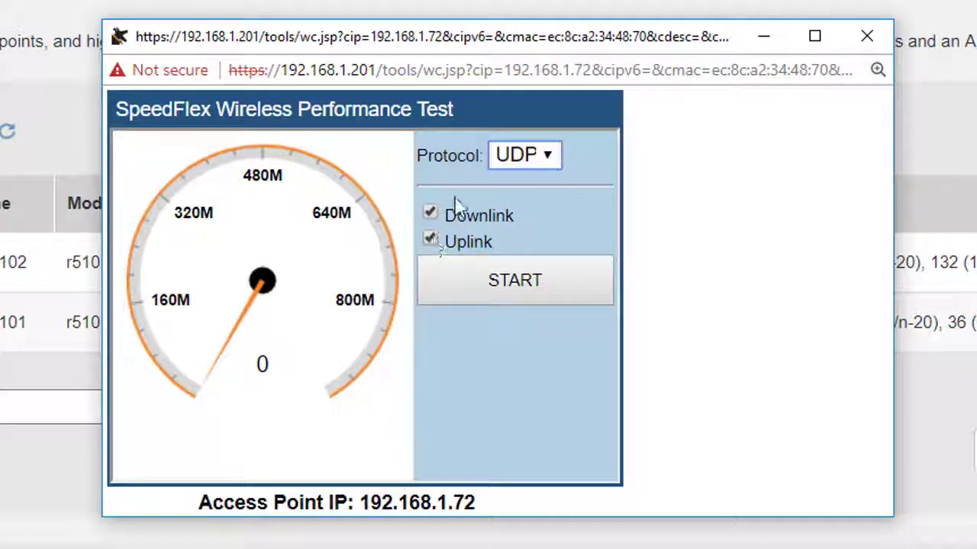
click(541, 286)
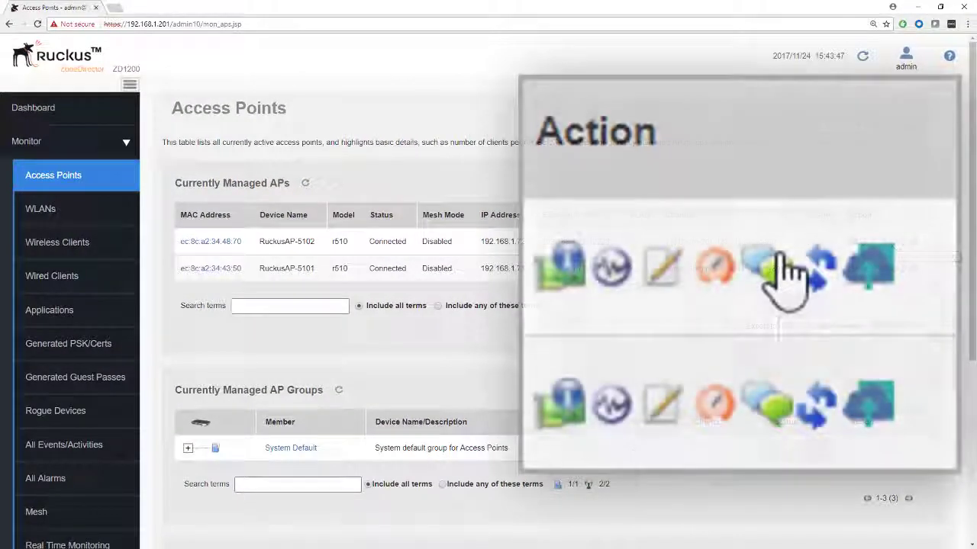
Test network connectivity to RuckusAP-5102 at 192.168.1.72 with a ping and a trace route.
click(893, 241)
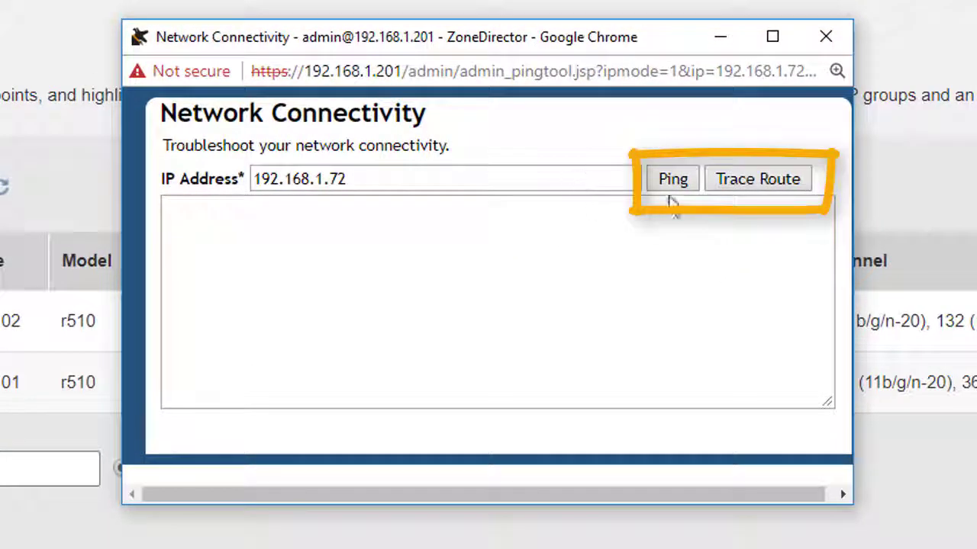
click(675, 191)
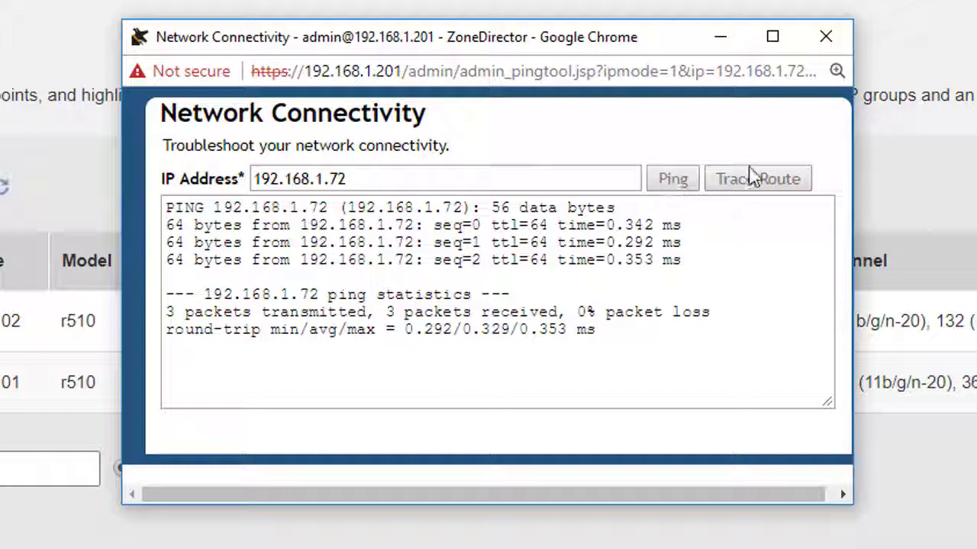
click(759, 185)
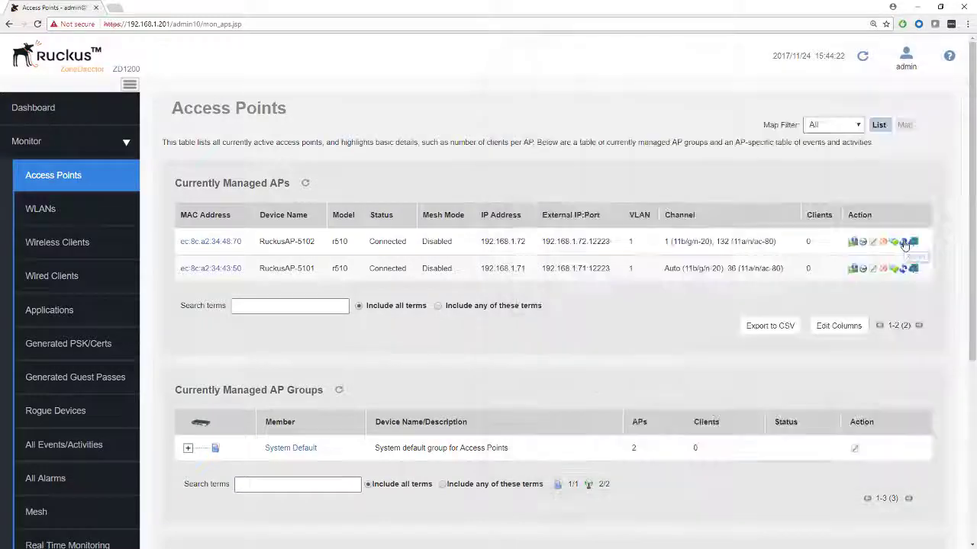
Restart the RuckusAP-5102 access point, and have it join another controller.
click(887, 241)
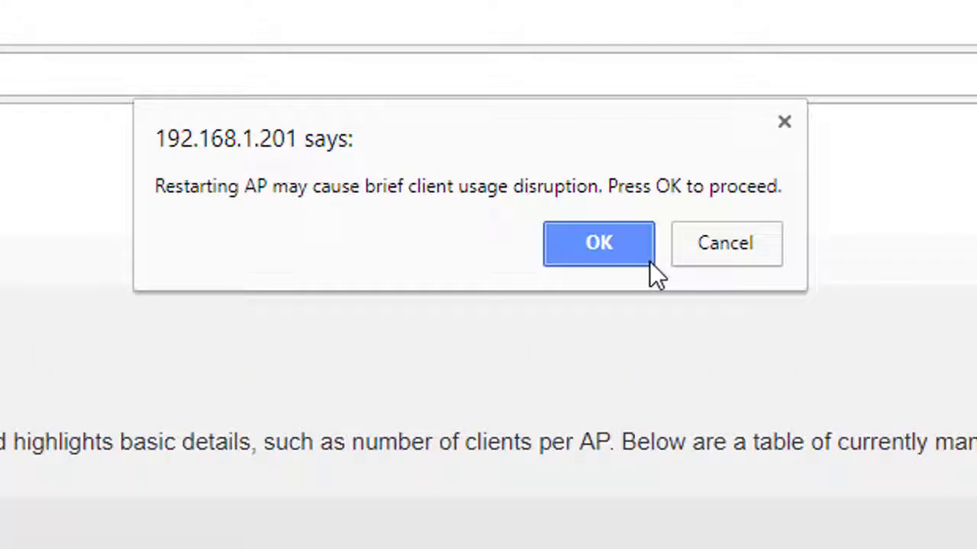
click(601, 251)
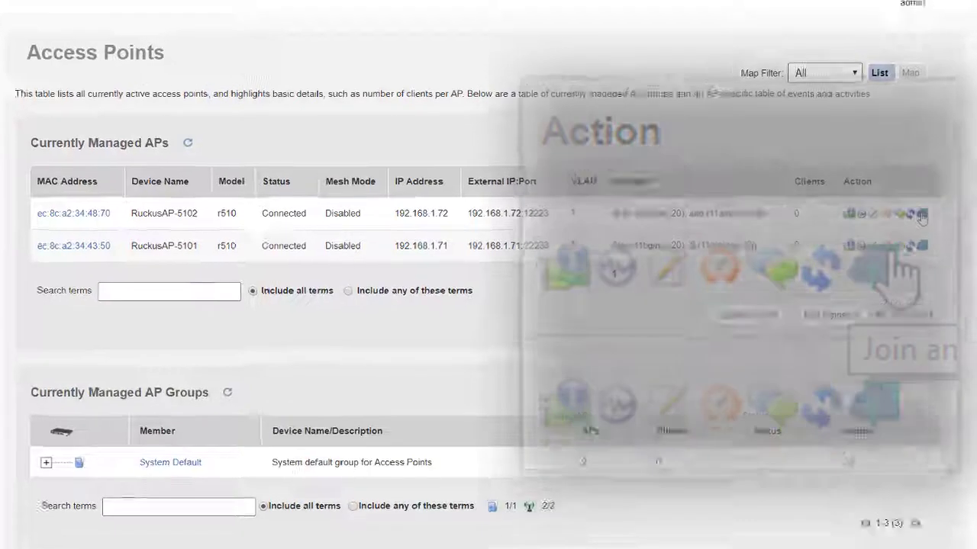
click(922, 204)
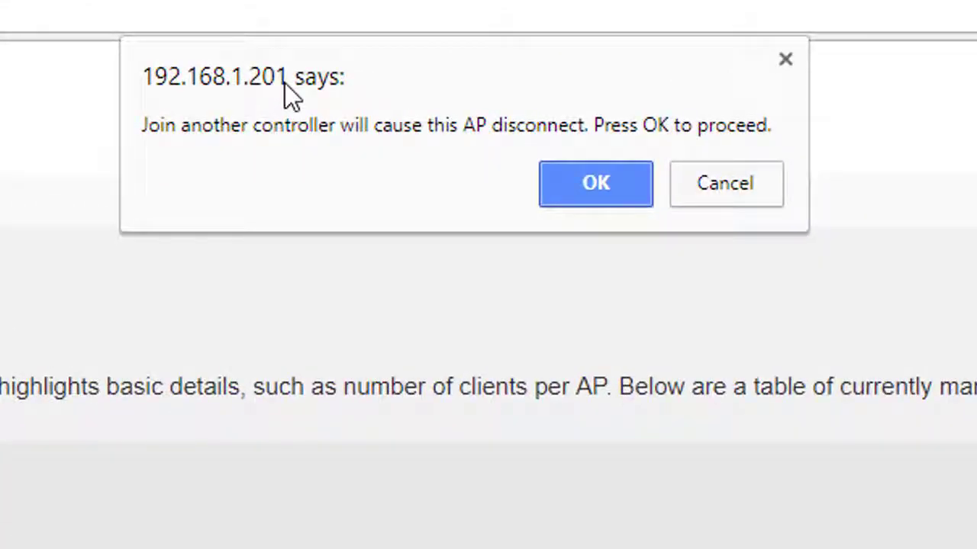
click(616, 169)
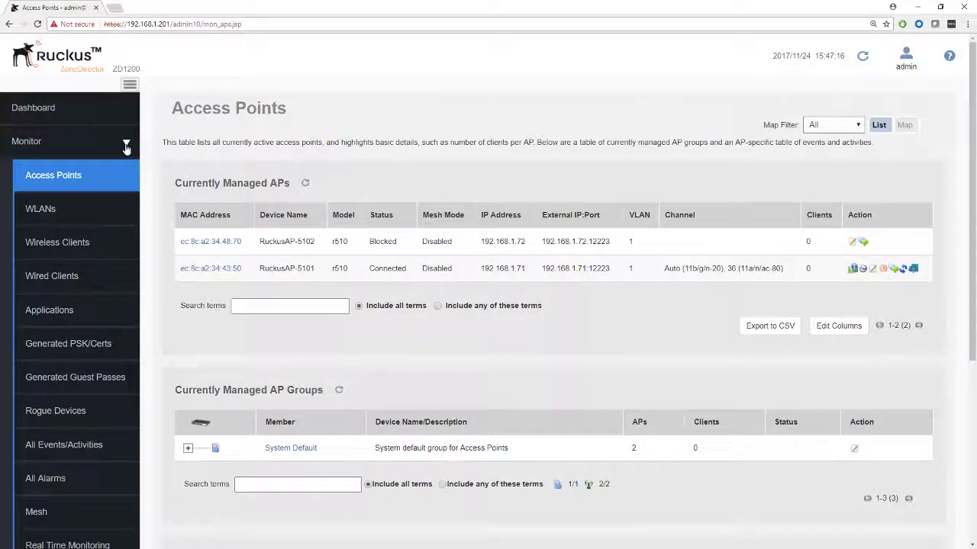
Open the access points configuration page to check the approval of RuckusAP-5102.
click(126, 145)
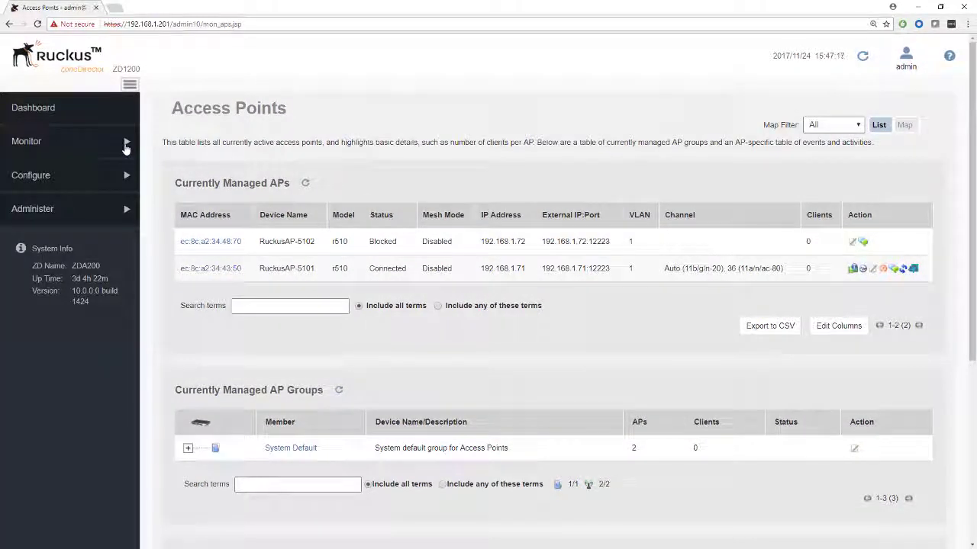
click(98, 185)
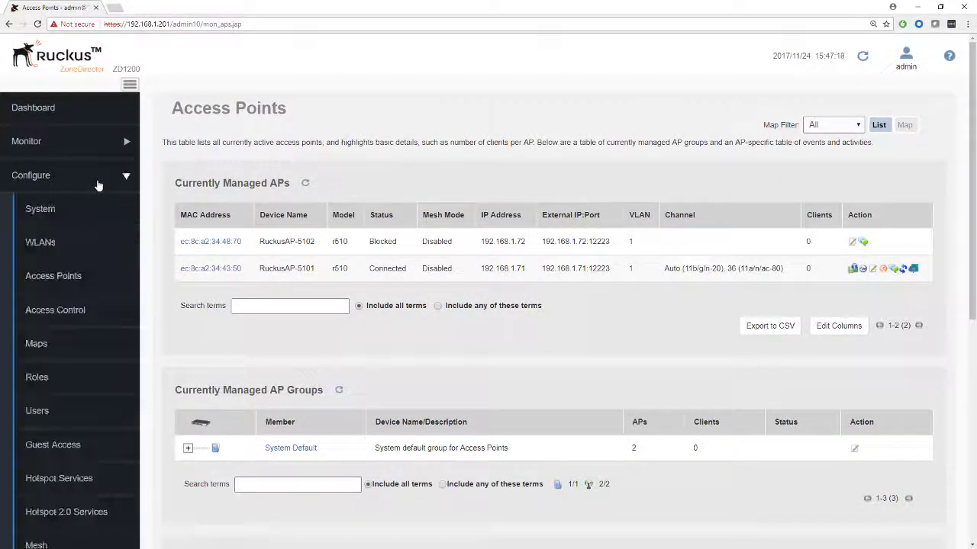
click(77, 277)
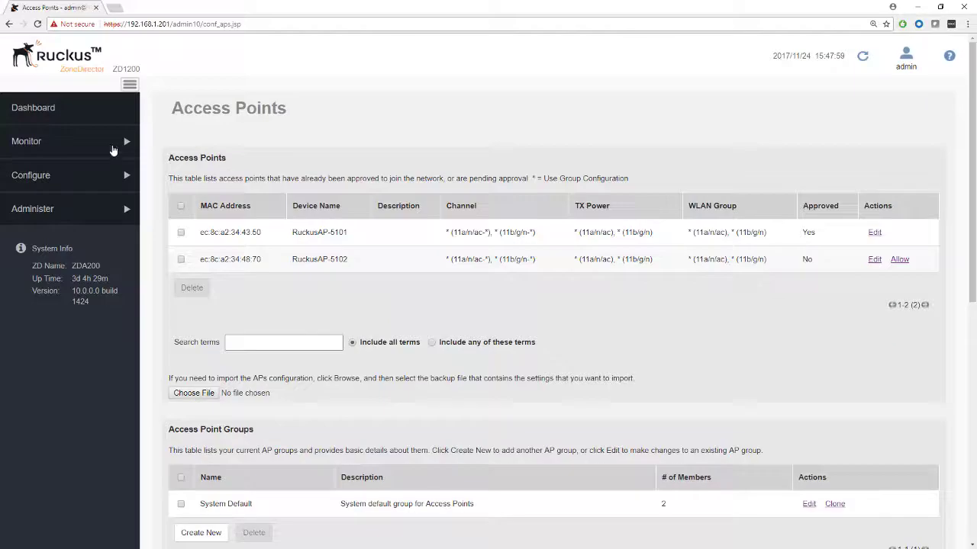
Refresh the status of the monitored access points and review the detailed information of RuckusAP-5102.
click(115, 143)
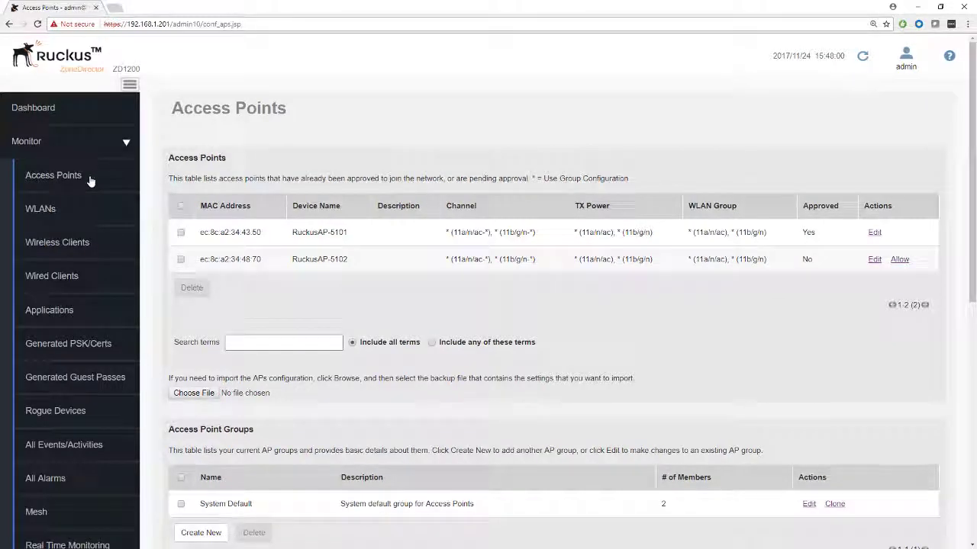
click(90, 177)
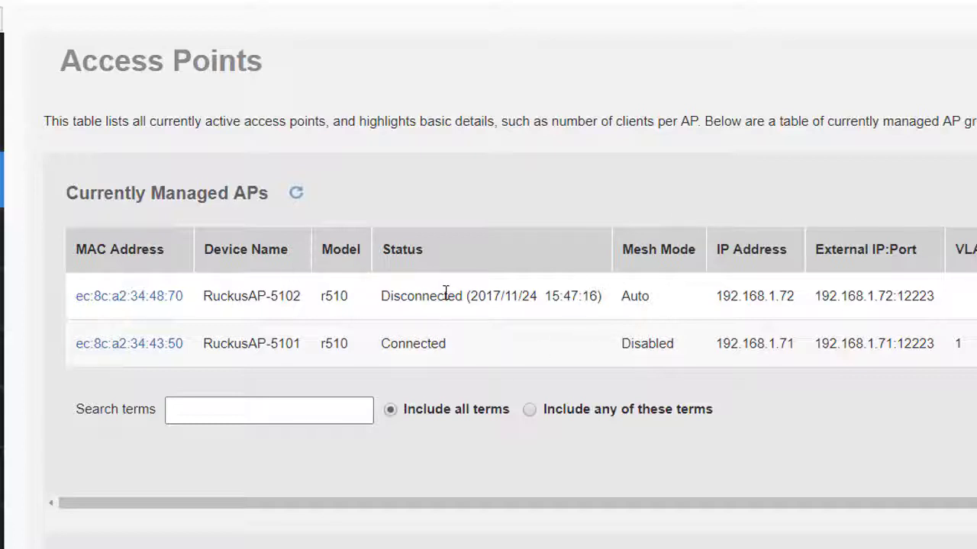
click(298, 197)
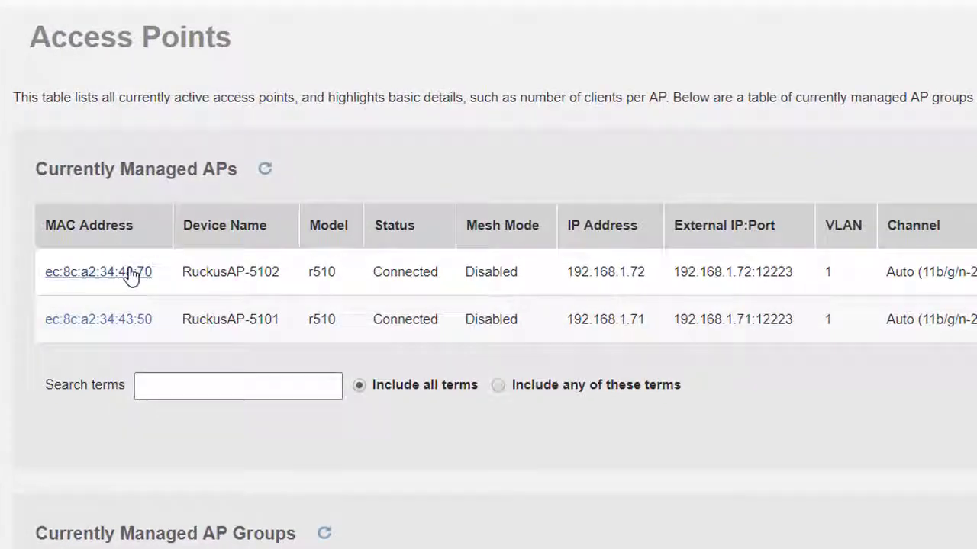
click(130, 272)
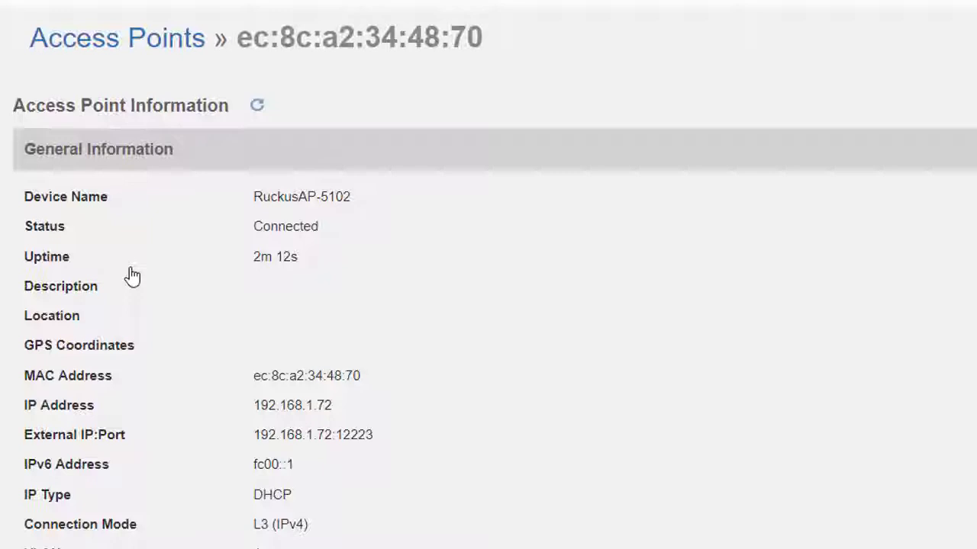
scroll(516, 312, down, 6)
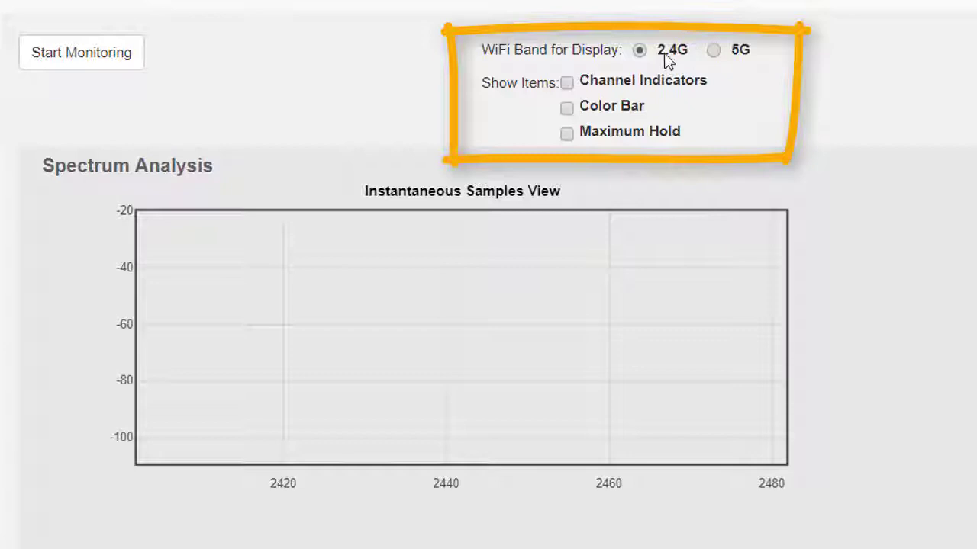
Start 2.4G spectrum analysis monitoring for RuckusAP-5102 with Channel Indicators, Color Bar and Maximum Hold shown.
click(568, 84)
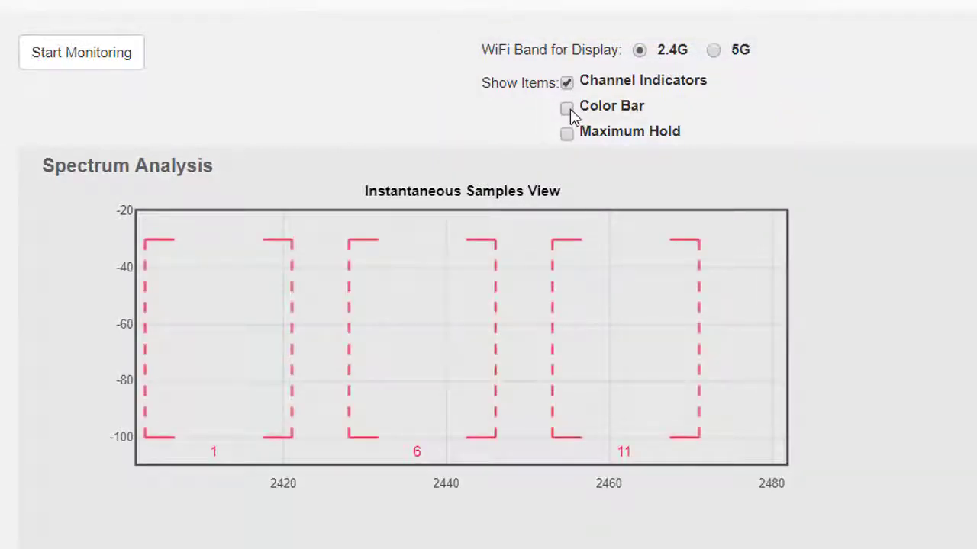
click(569, 109)
click(566, 137)
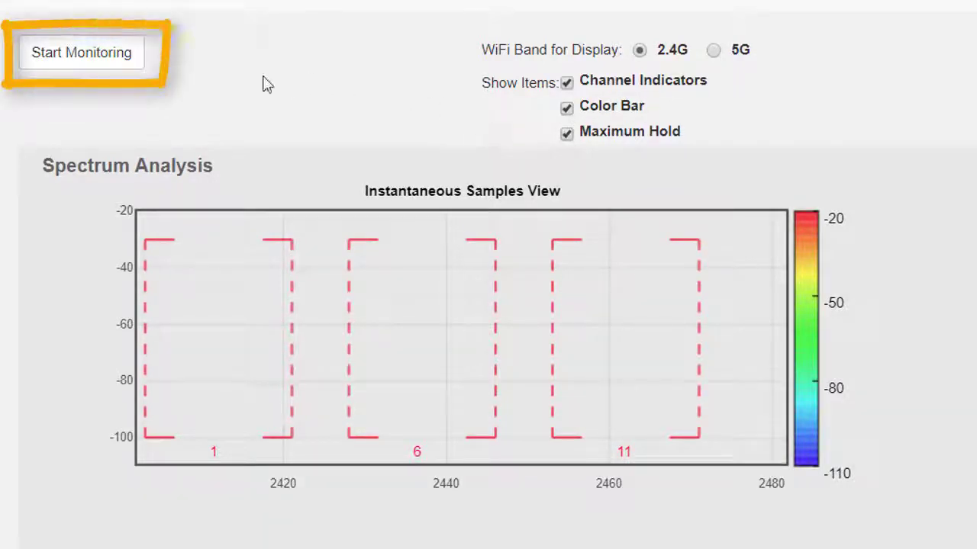
click(92, 64)
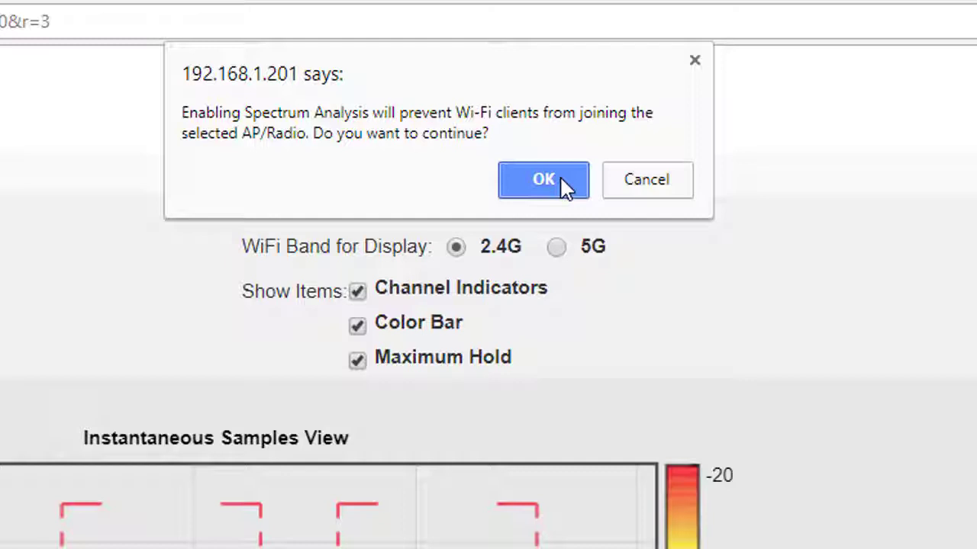
click(559, 179)
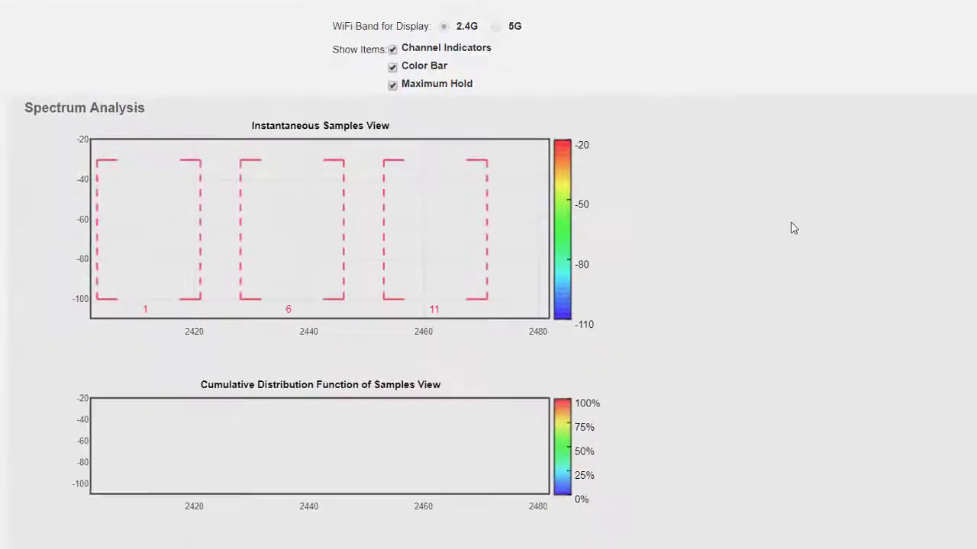